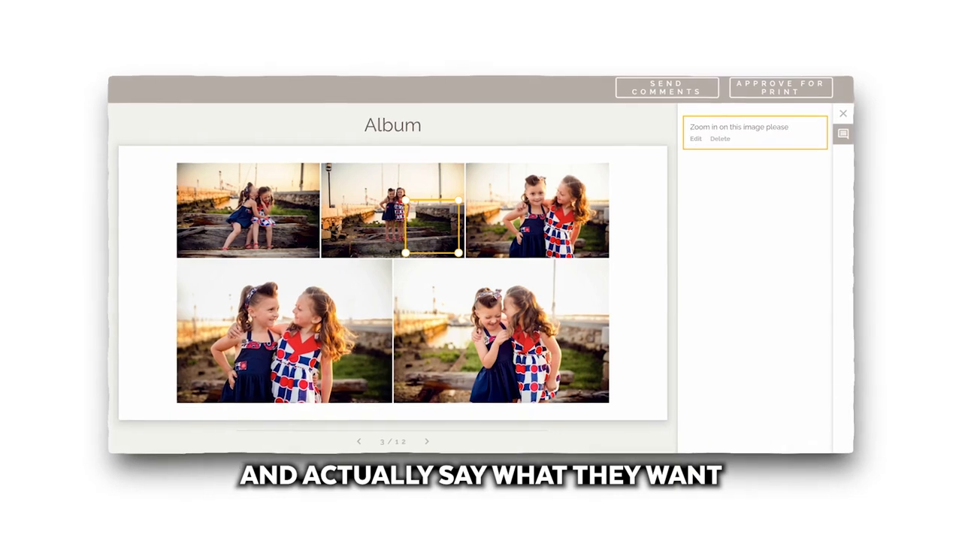
- Page forward through the album proof from the spread that has the zoom-in comment
click(427, 440)
click(426, 447)
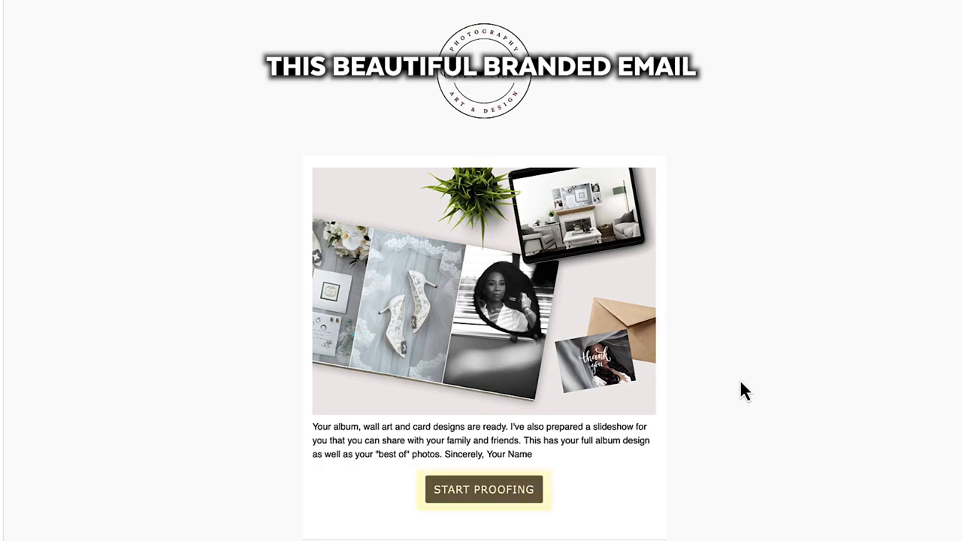
- Start proofing from the announcement email, try the slideshow, and open the wedding designs for proofing
click(506, 490)
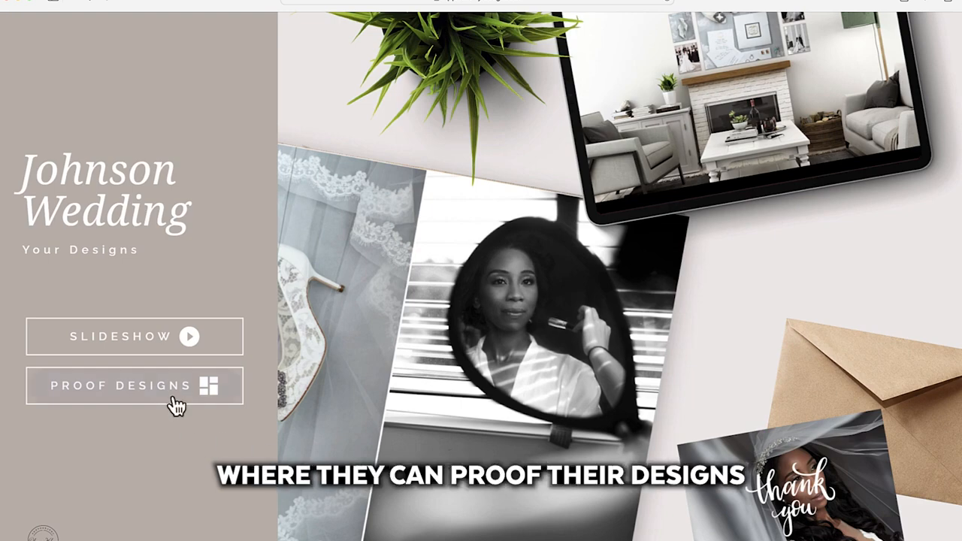
click(160, 338)
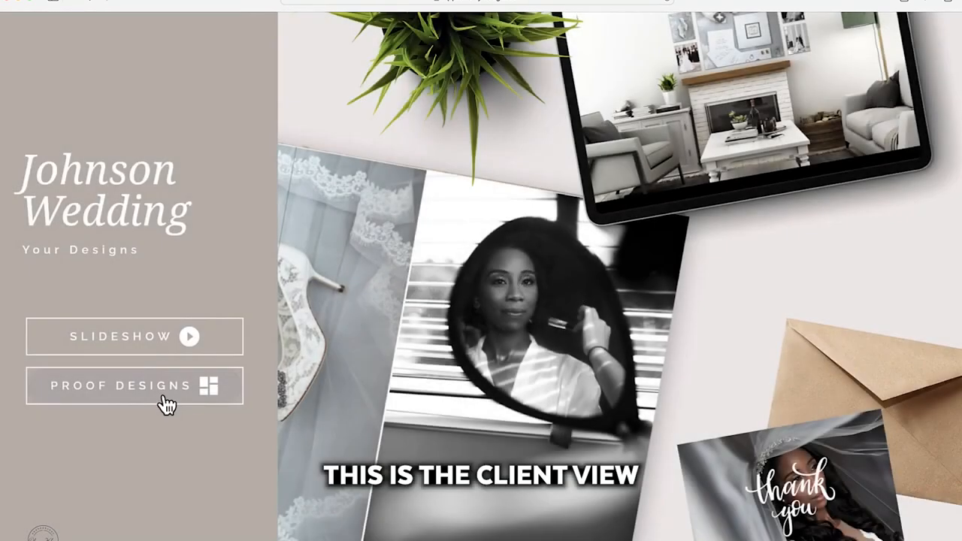
click(159, 396)
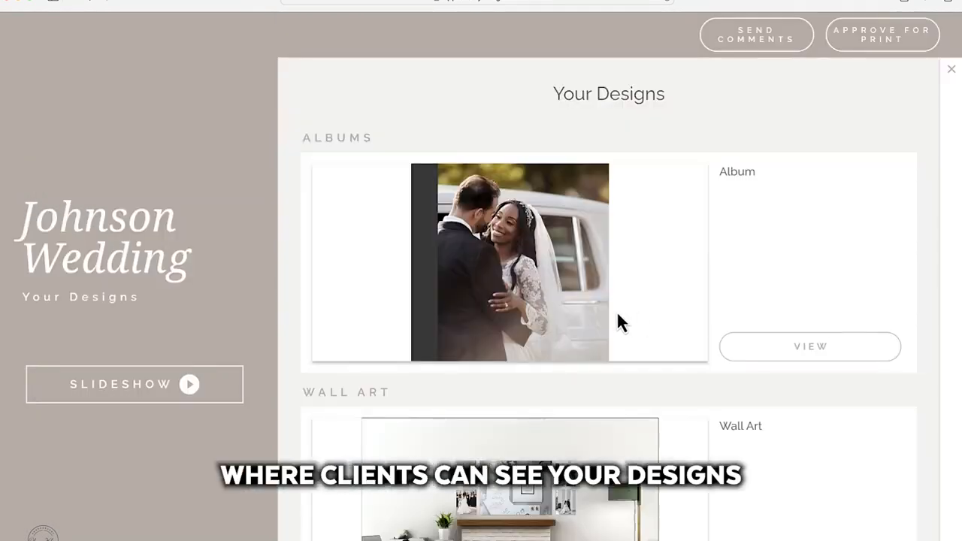
- Look through the album, wall art and card designs, and open the album for viewing
scroll(616, 315, down, 5)
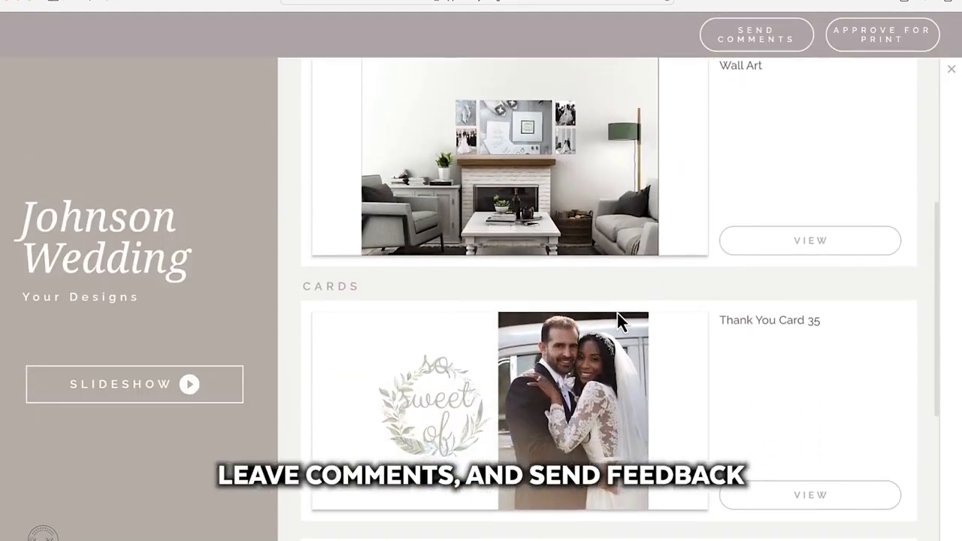
scroll(617, 316, up, 5)
click(804, 348)
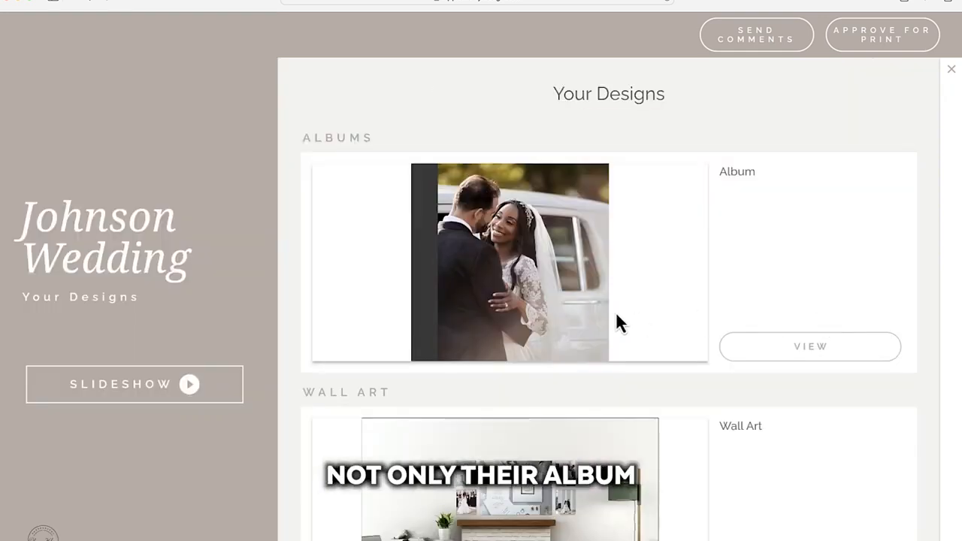
scroll(616, 311, down, 2)
scroll(617, 313, down, 3)
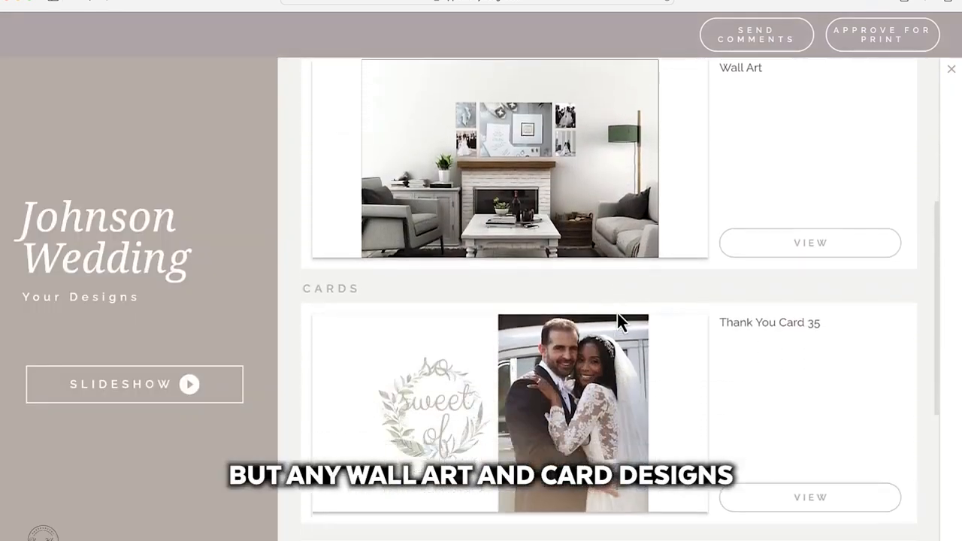
scroll(617, 312, up, 5)
click(799, 347)
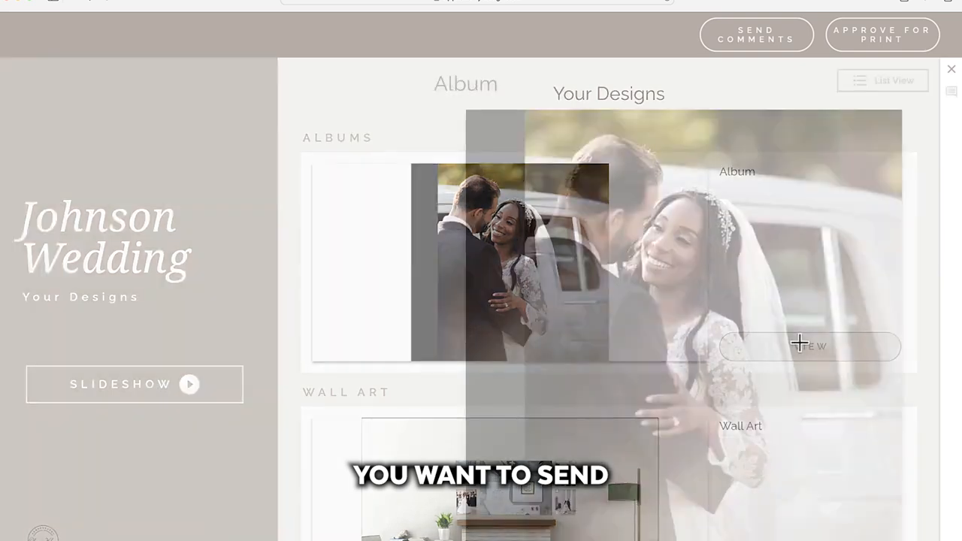
- Show the album as a list of spreads and review the client comment on the mirror portrait on pages 1 and 2
click(878, 83)
scroll(676, 208, down, 8)
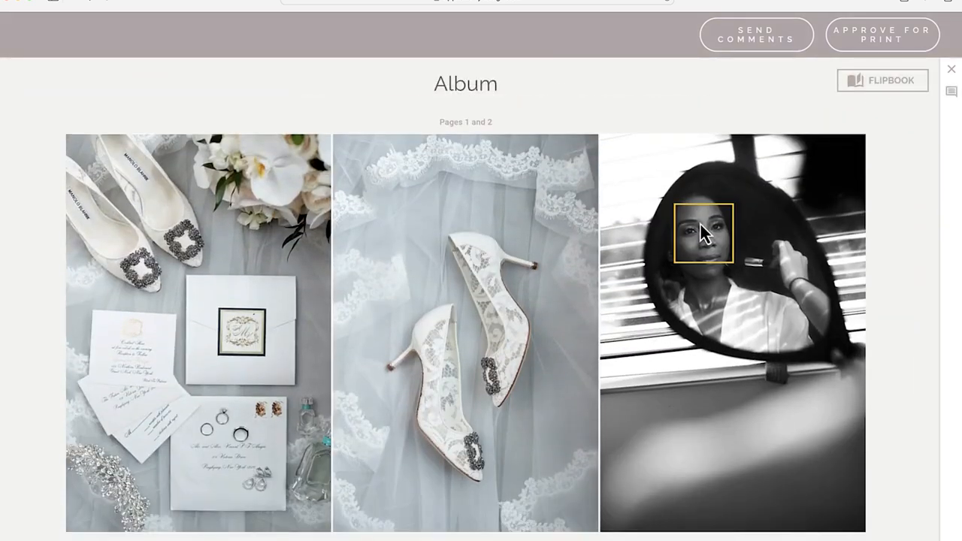
click(700, 223)
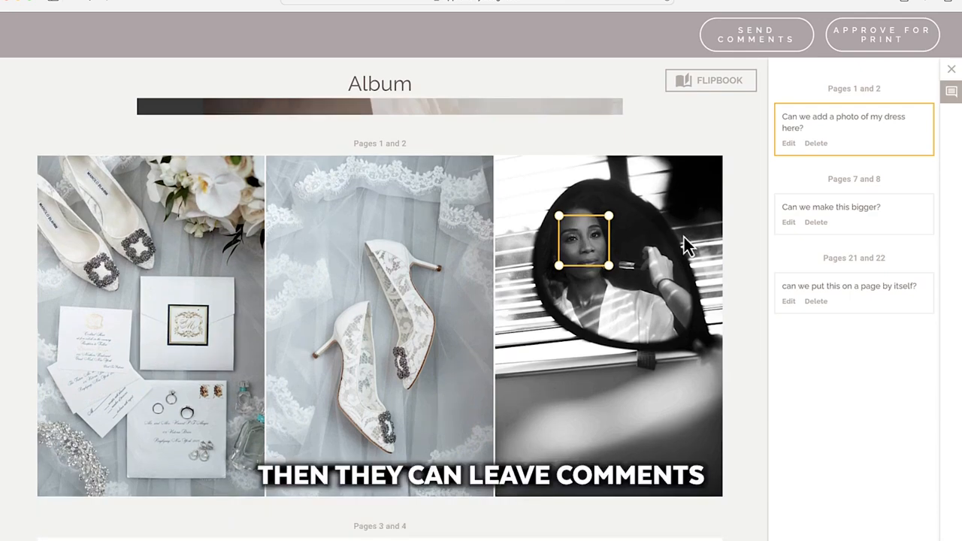
scroll(686, 245, down, 15)
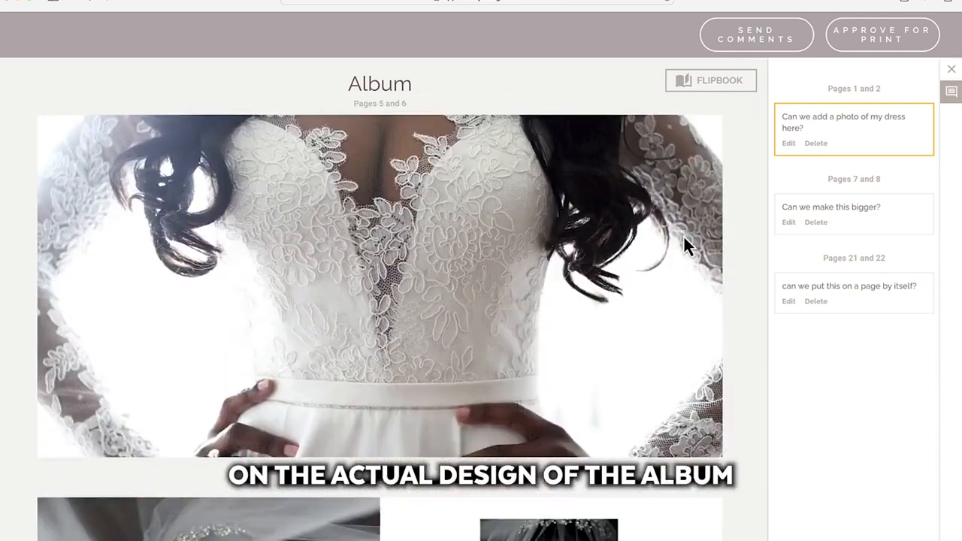
scroll(684, 238, down, 3)
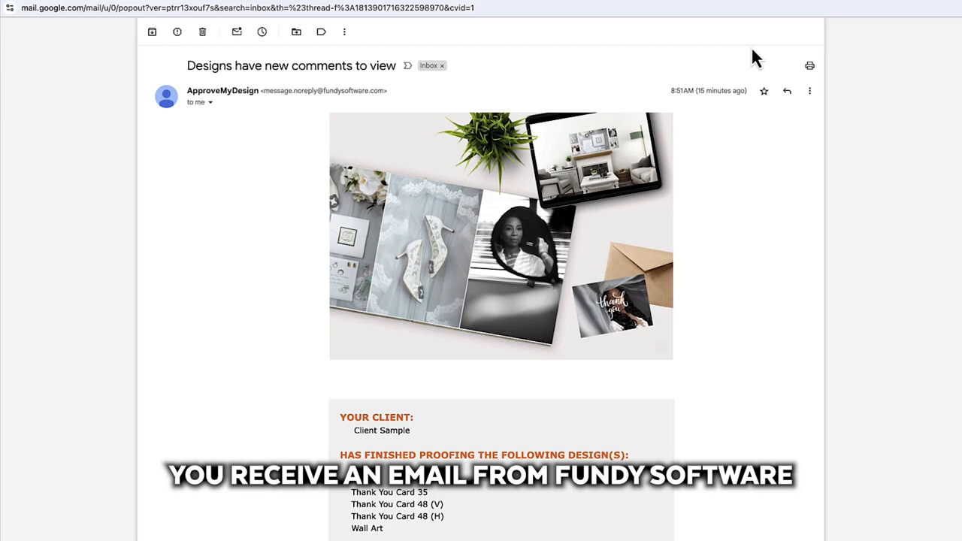
- Read the comment summary in the designs notification email and switch to Fundy Designer
scroll(676, 204, down, 3)
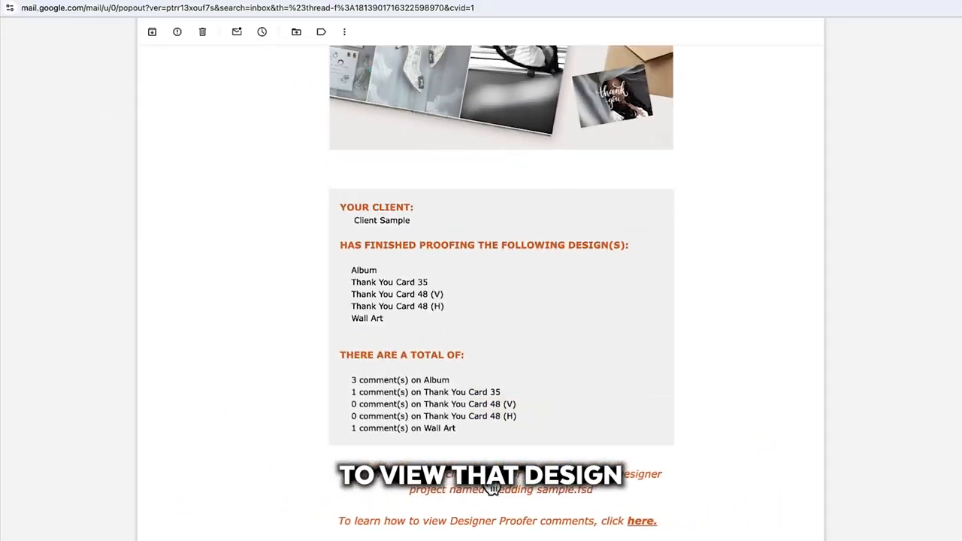
key(super+Tab)
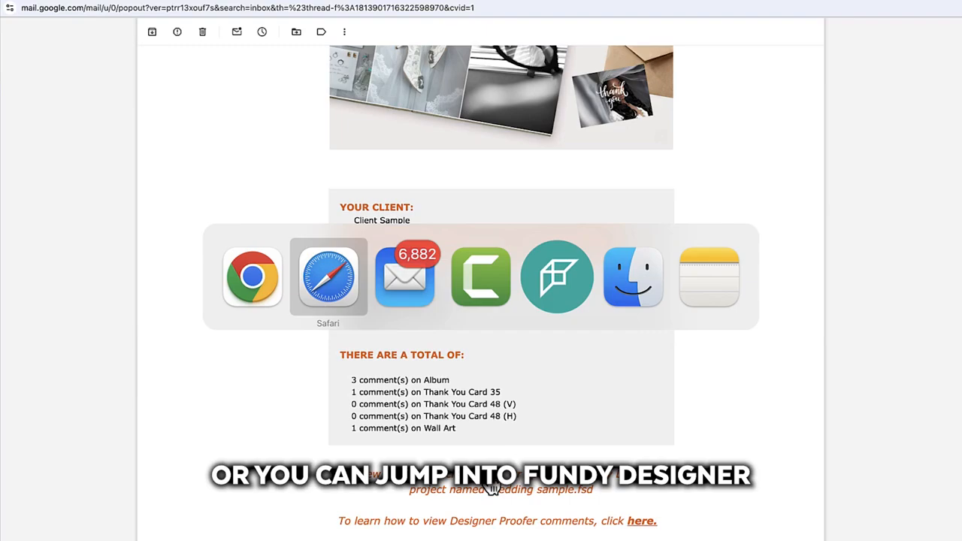
key(super+Tab)
key(super+Tab)
key(super+Tab)
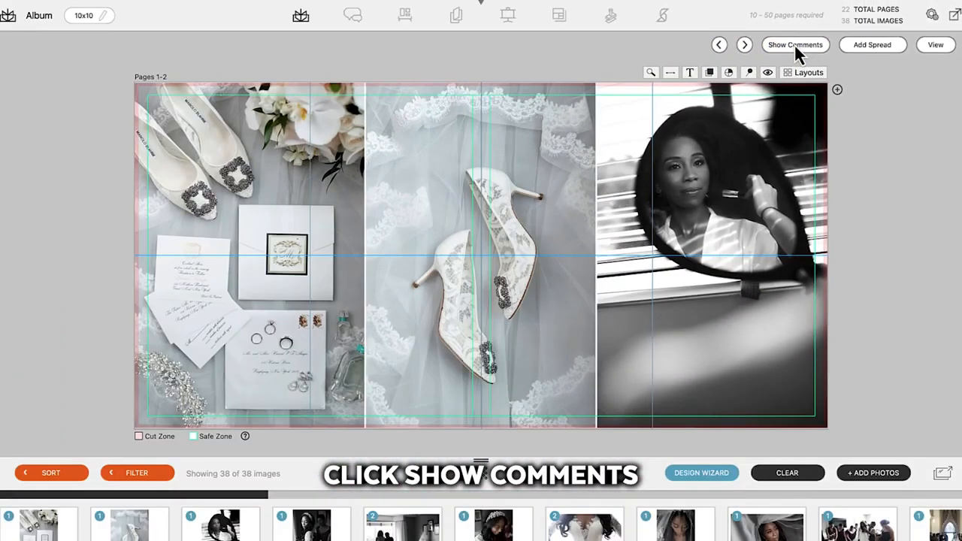
- Show the client comments and step through those on the album up to spread 021-022
click(795, 44)
click(959, 115)
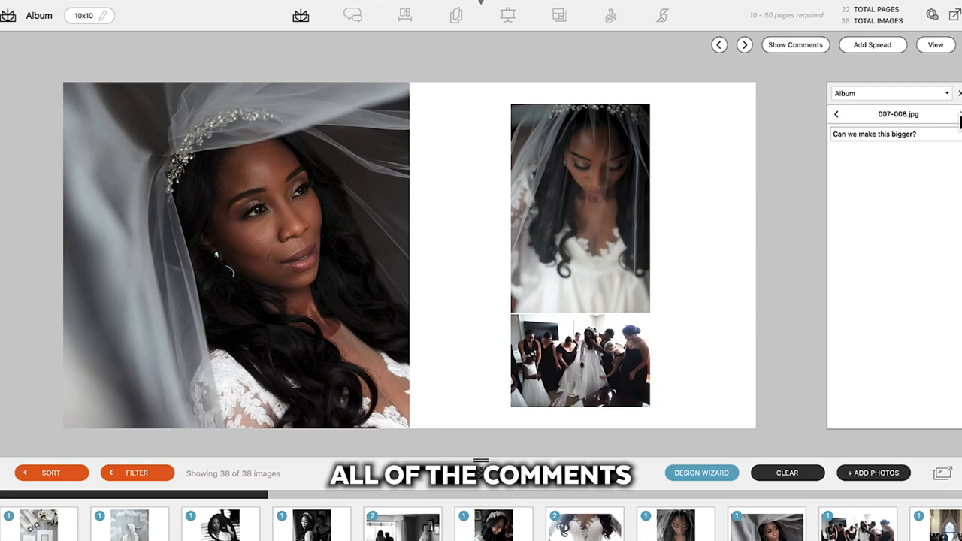
click(960, 114)
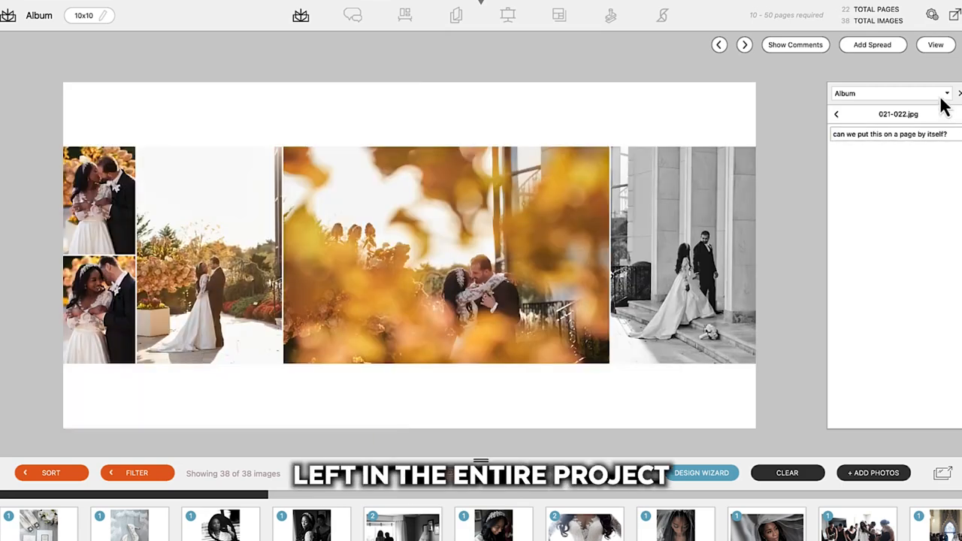
- Review the client comments on Thank You Card 35 and on the Wall Art design
click(932, 94)
click(929, 117)
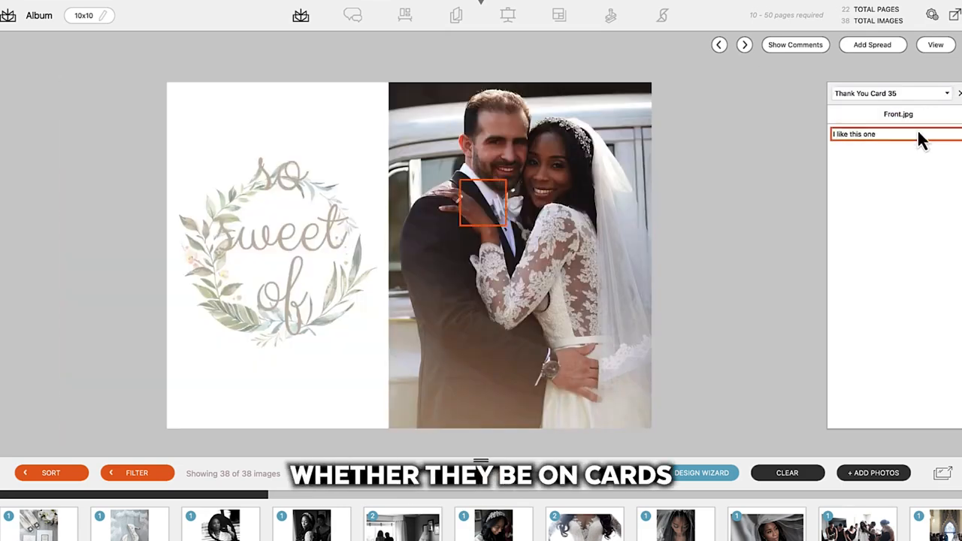
click(908, 94)
click(908, 120)
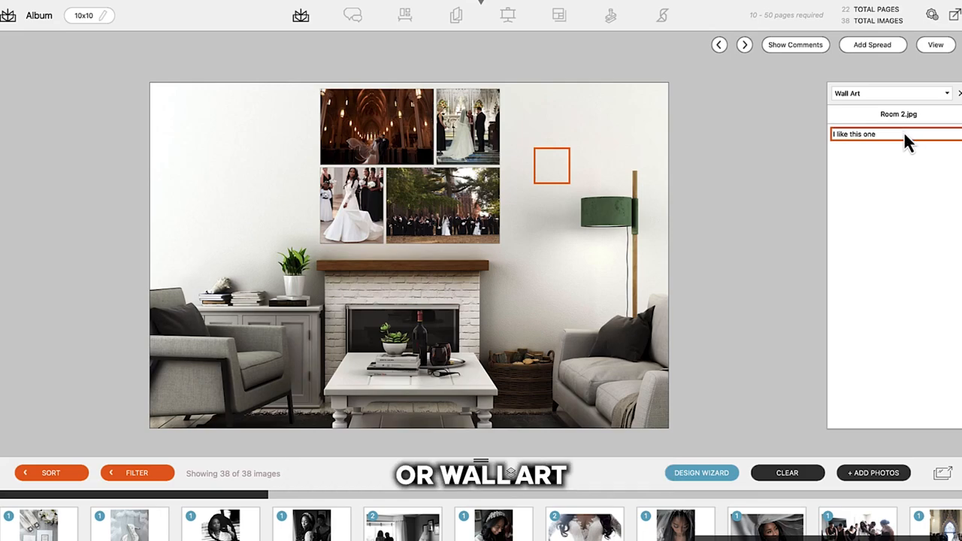
click(903, 134)
- Return to the Album comments and select the one asking for a dress photo on spread 001-002
click(893, 95)
click(894, 107)
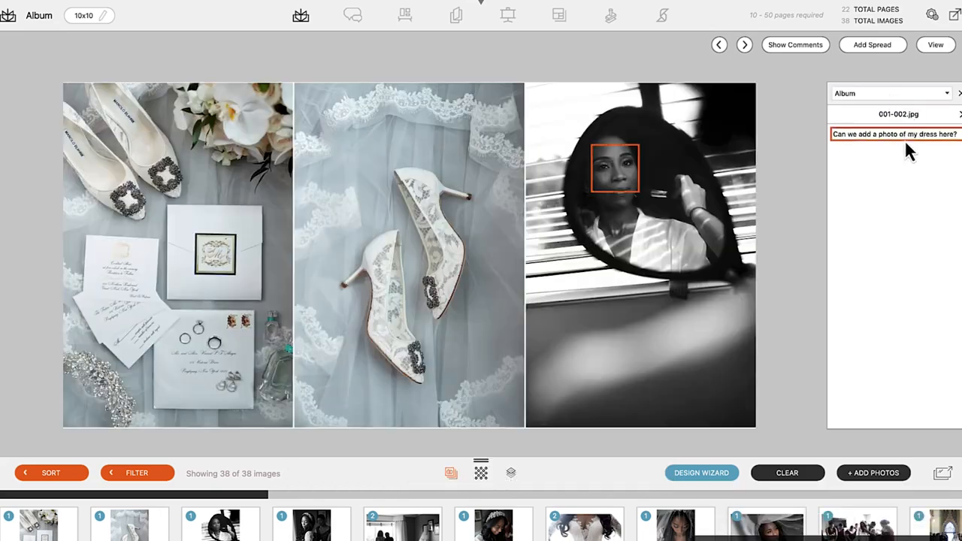
click(905, 134)
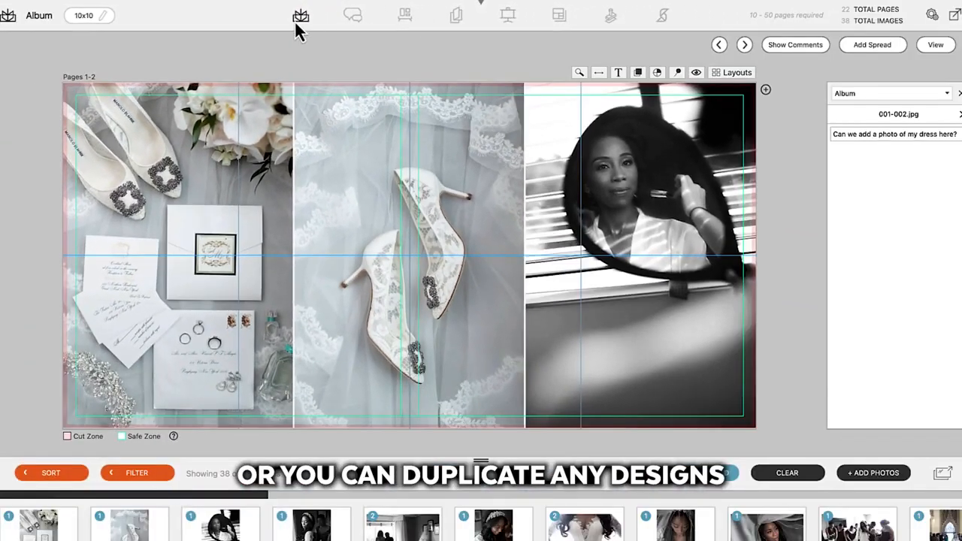
- Check the project's album list, and open the existing Proof Of Designs with its subtitle ready for editing
click(299, 18)
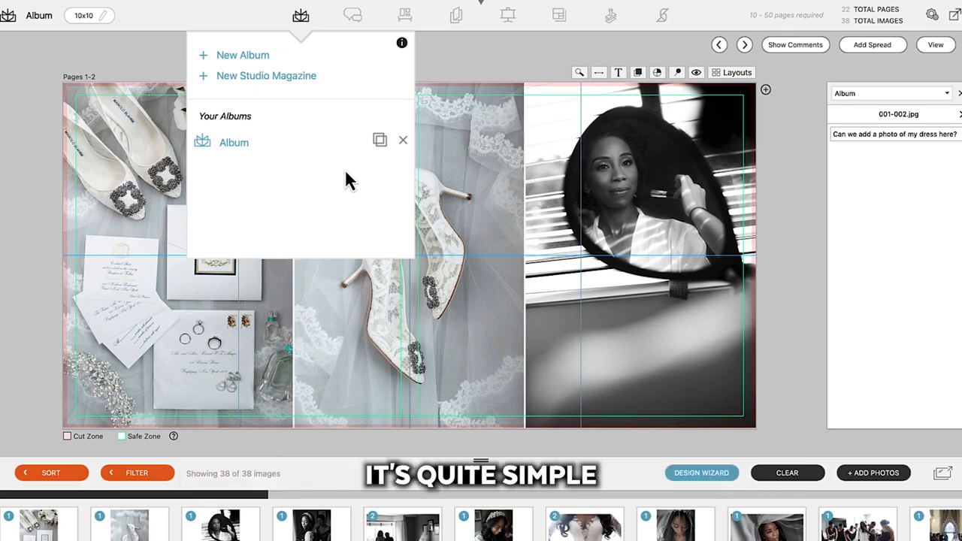
click(351, 19)
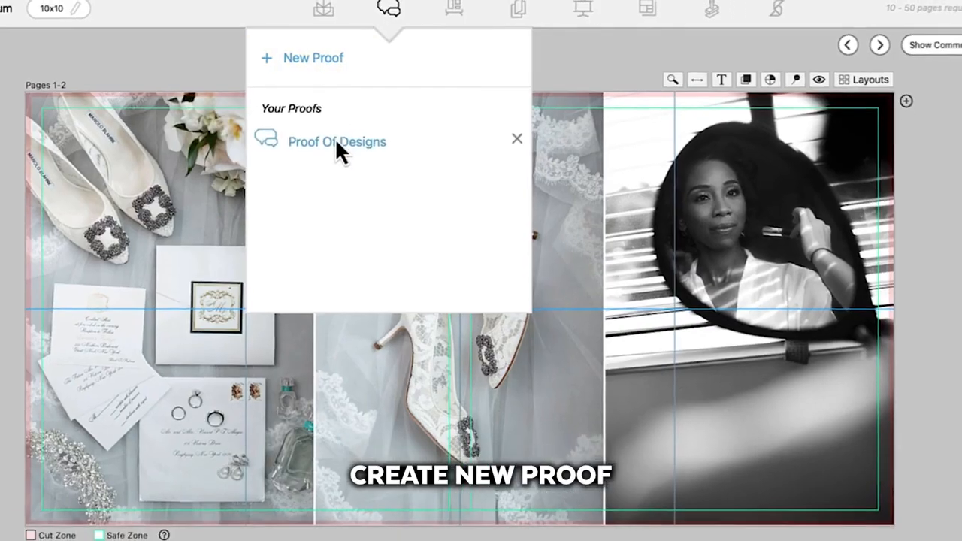
click(343, 147)
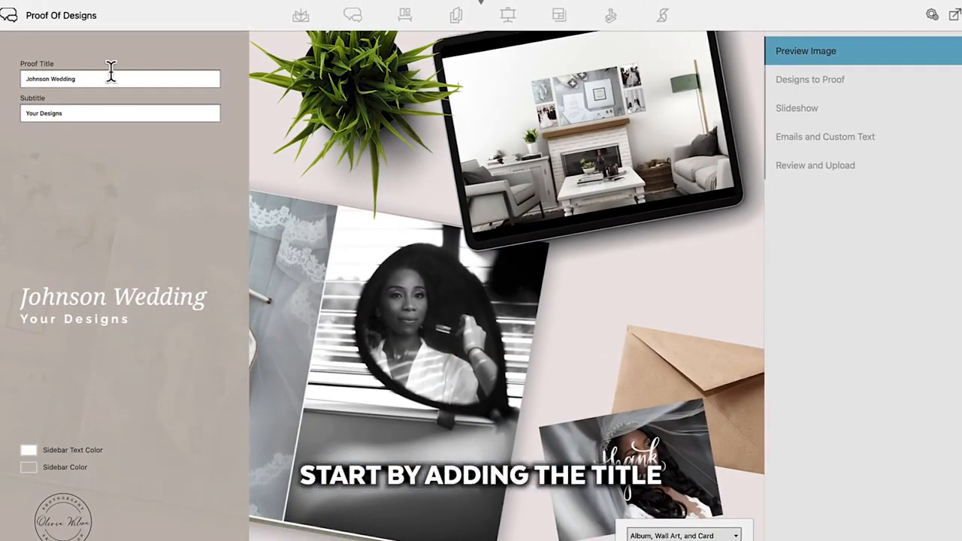
click(96, 109)
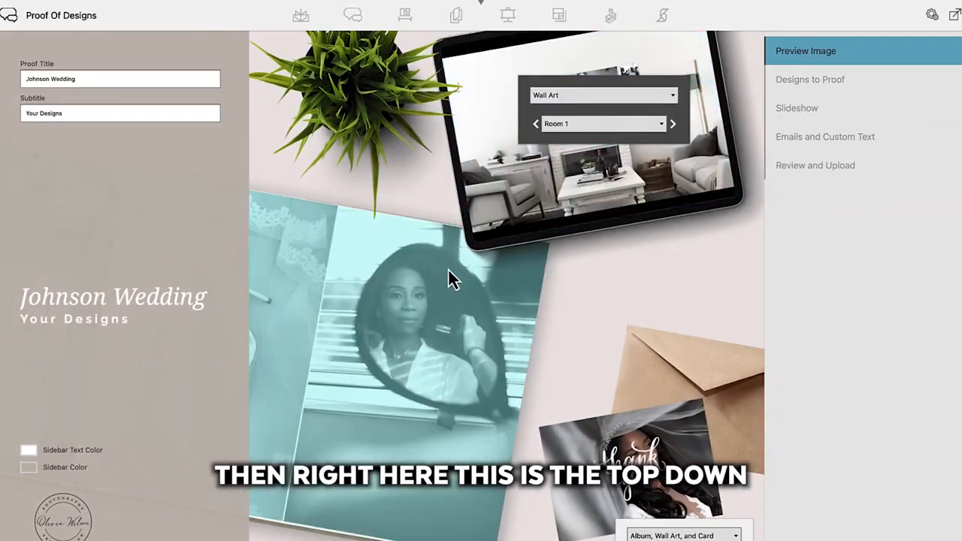
- In the top-down preview image, set the album spread to Pages 11-12 and advance the wall art to the next room
click(676, 533)
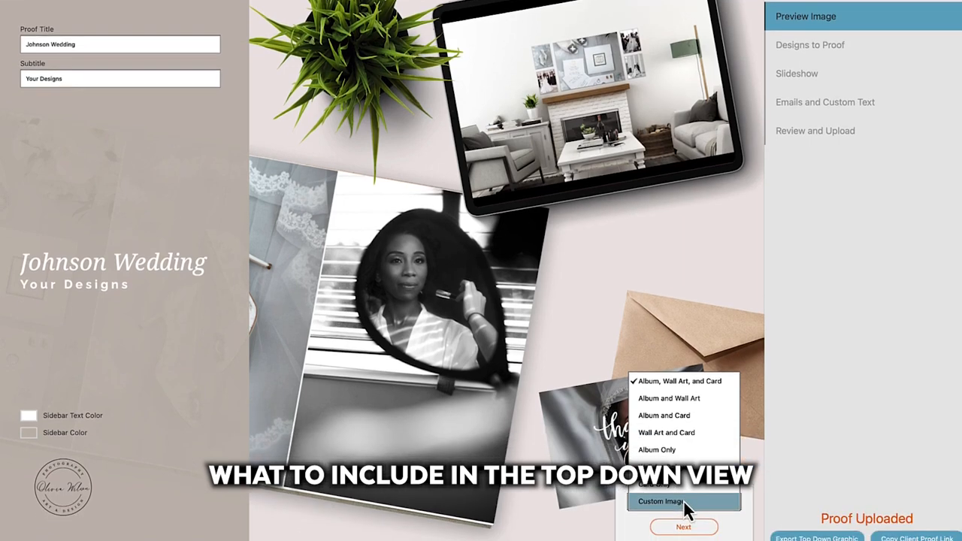
click(609, 255)
click(350, 325)
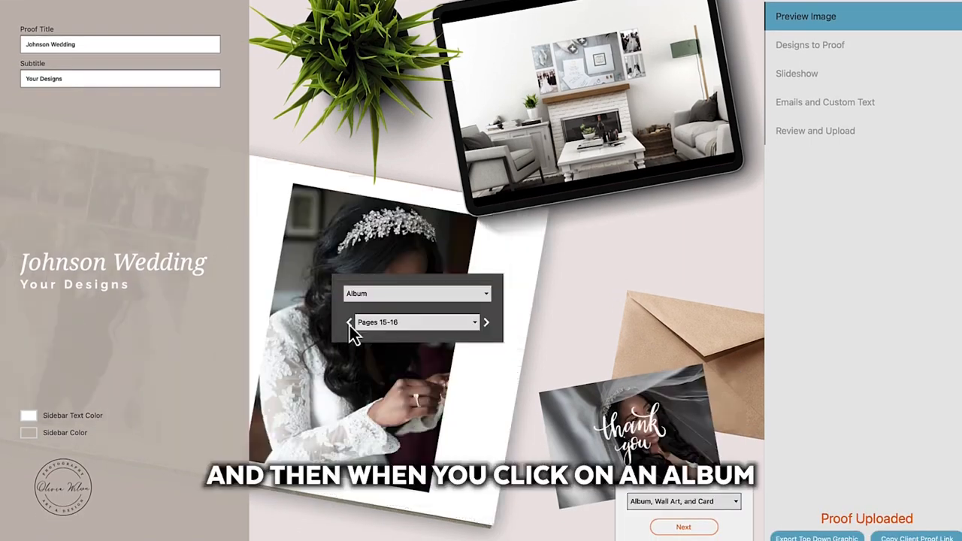
click(349, 323)
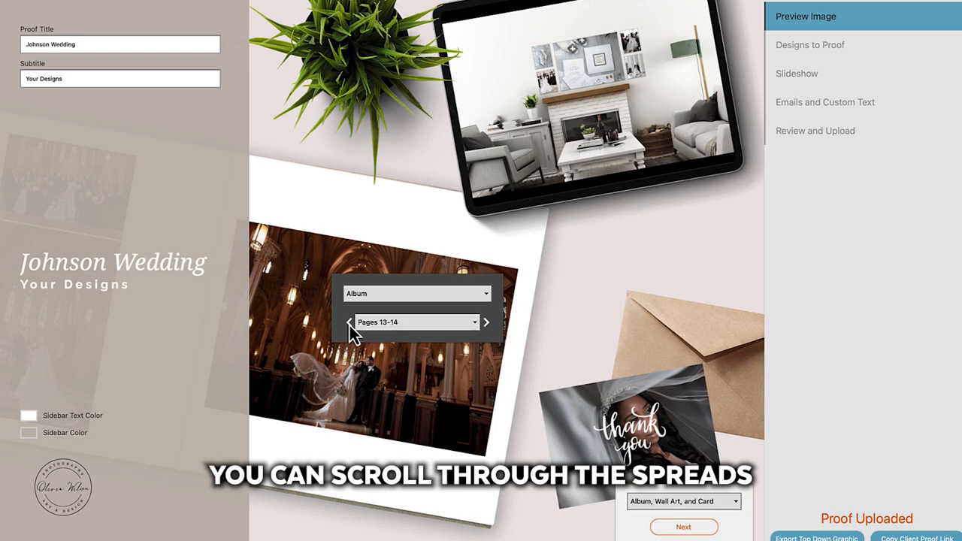
click(350, 323)
click(350, 322)
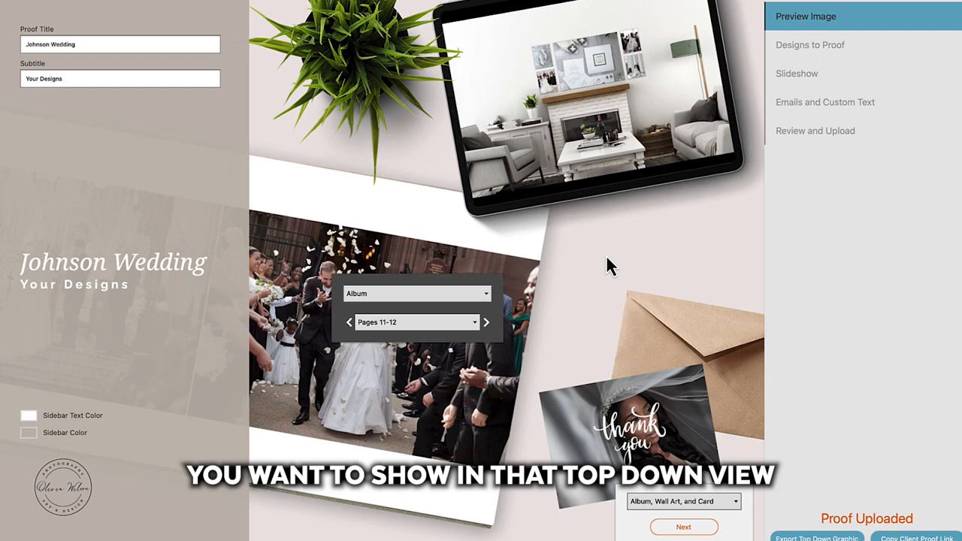
mouse_move(629, 103)
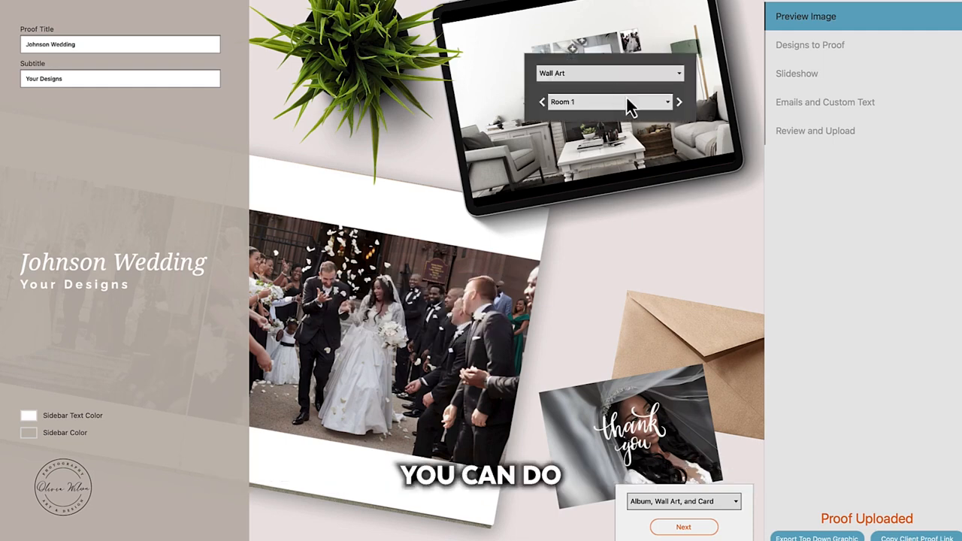
click(681, 103)
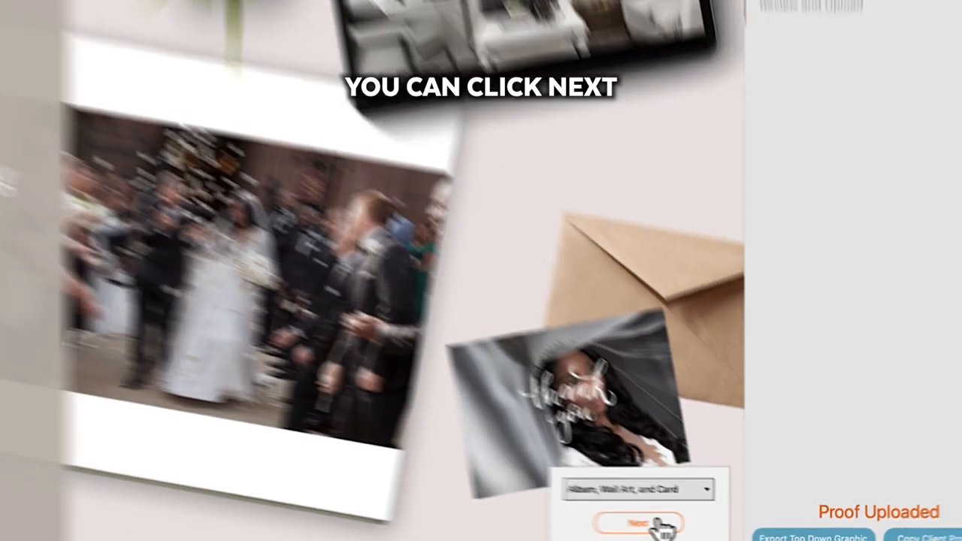
- Proceed through the designs to proof and slideshow options to the emails and custom text, and open the "See All Images" external link for entry
click(472, 509)
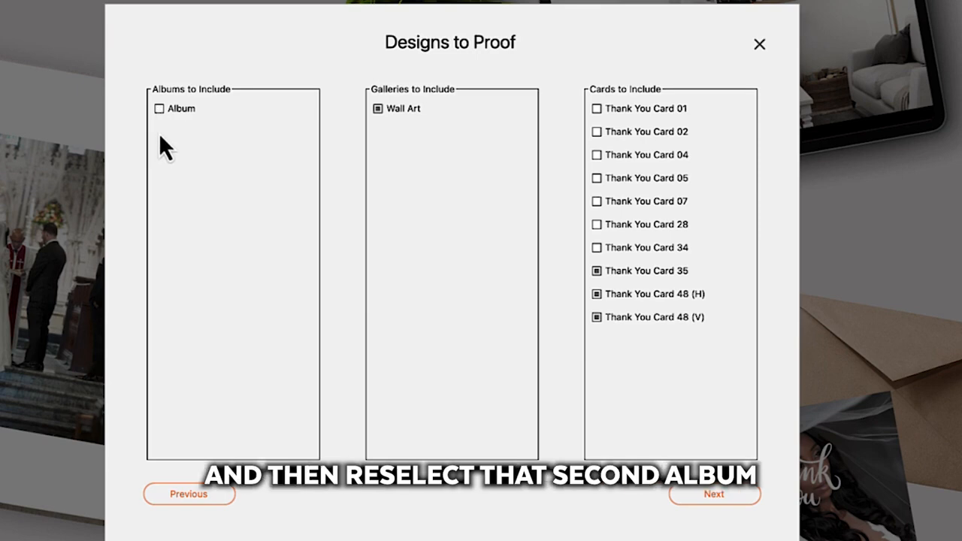
click(712, 502)
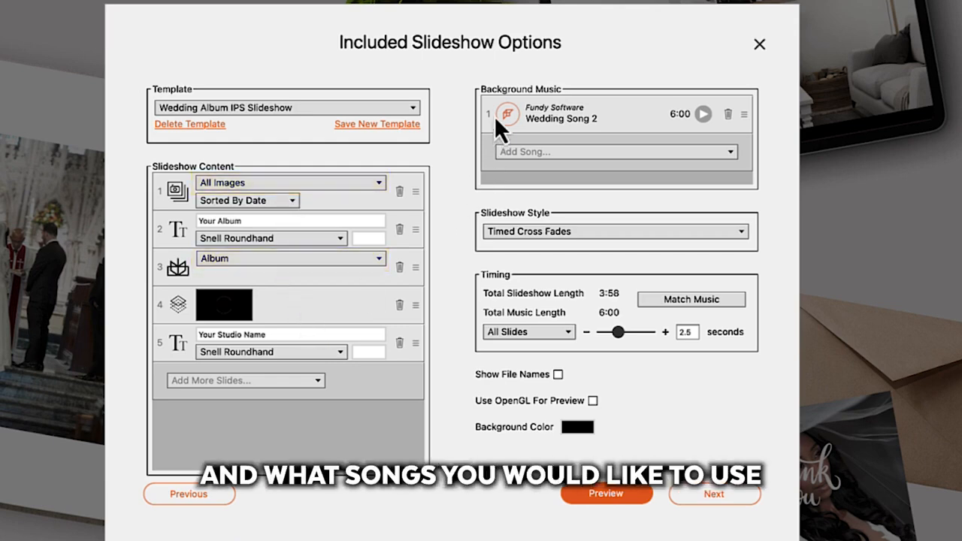
click(707, 499)
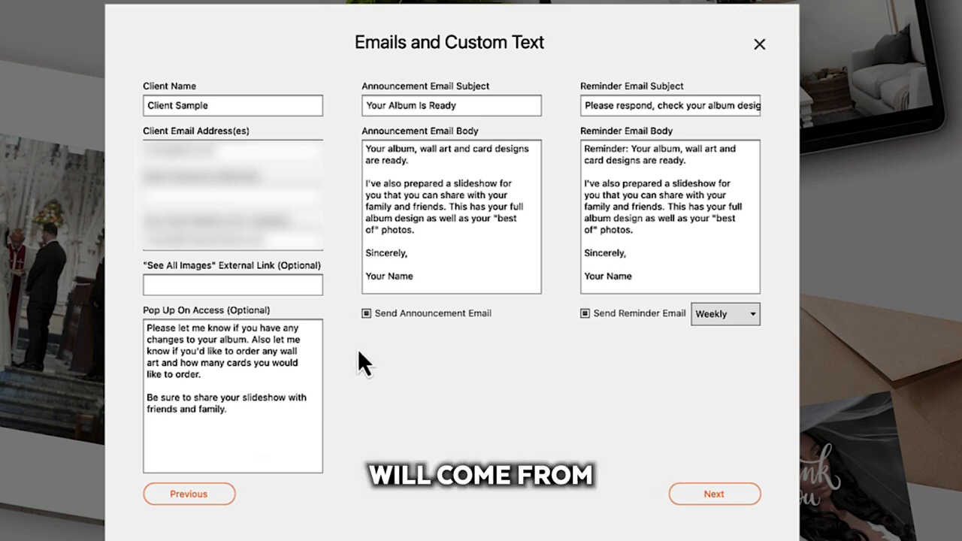
click(261, 286)
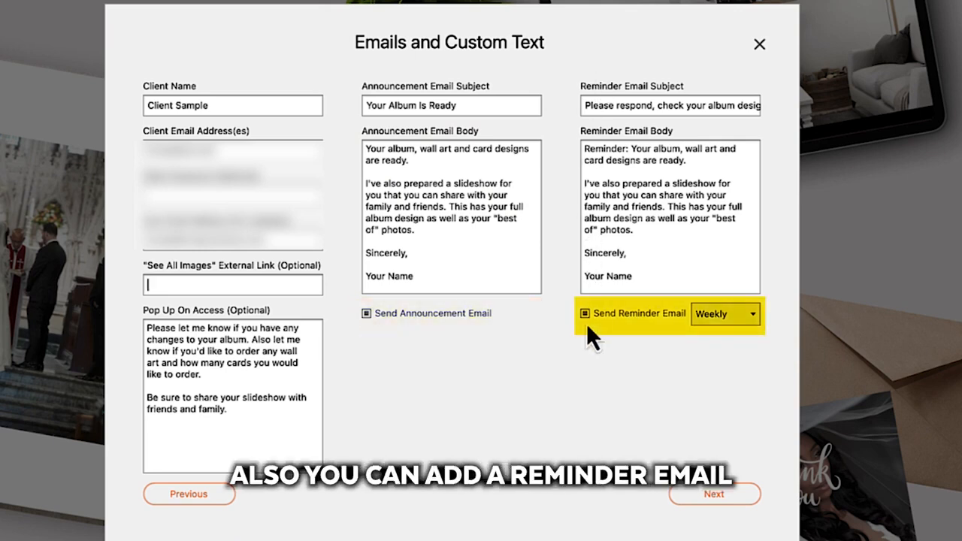
- Check the reminder email frequency options, keep Weekly, and proceed to the final review and update stage
click(702, 315)
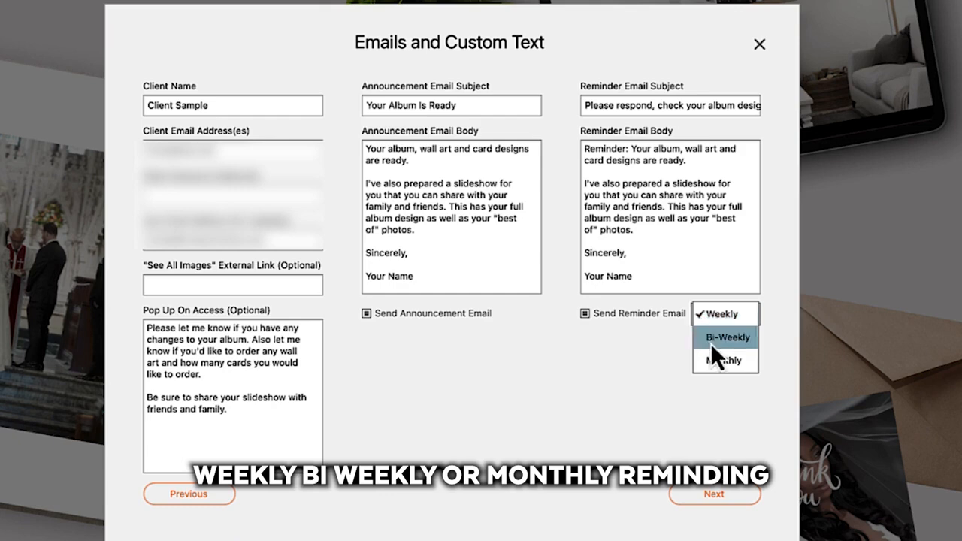
click(659, 349)
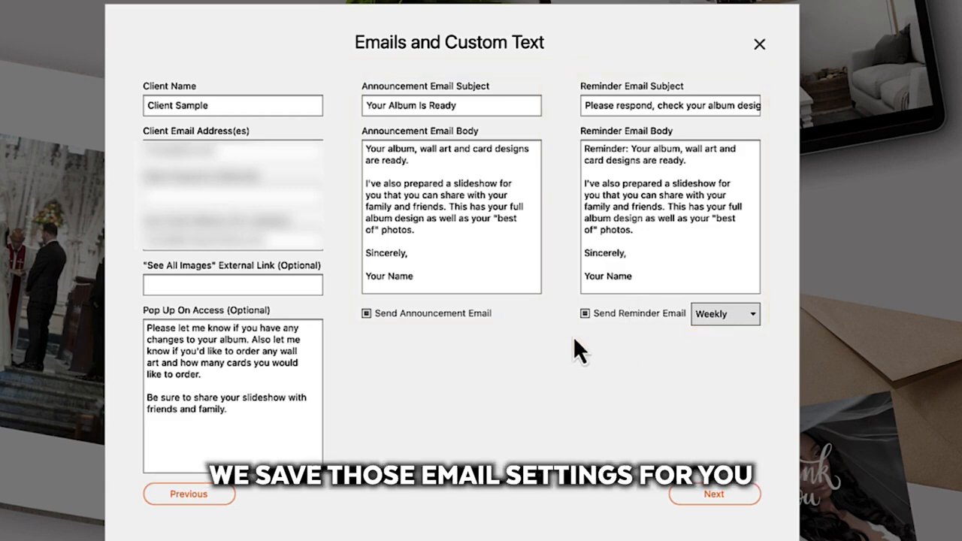
click(698, 498)
- Enable overwriting of the current proof, export it with overwrite, and continue past the proof summary in Review and Upload
click(747, 496)
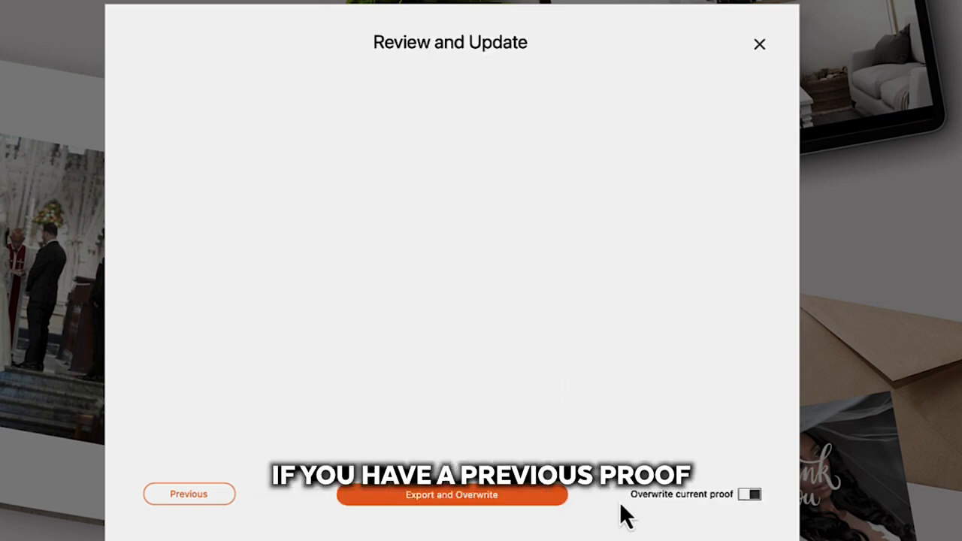
click(744, 495)
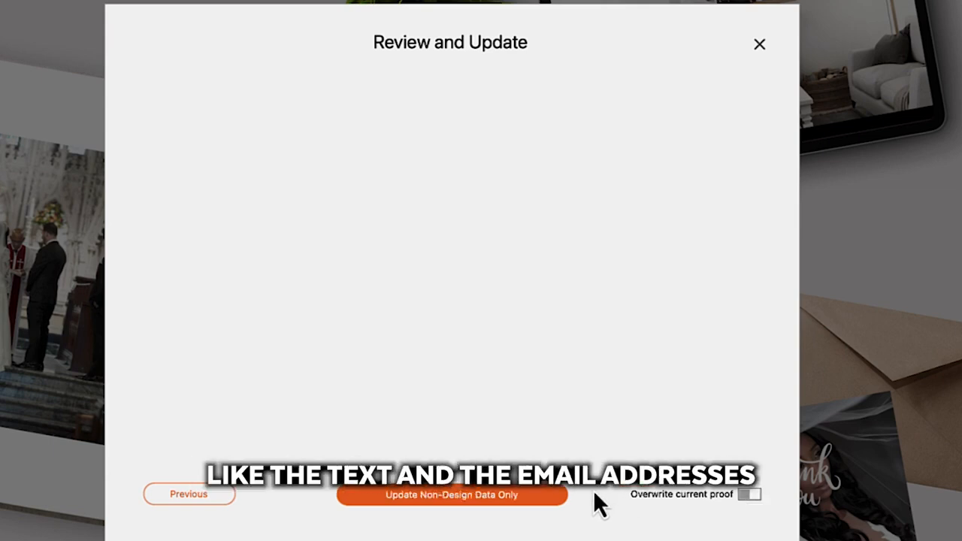
click(752, 496)
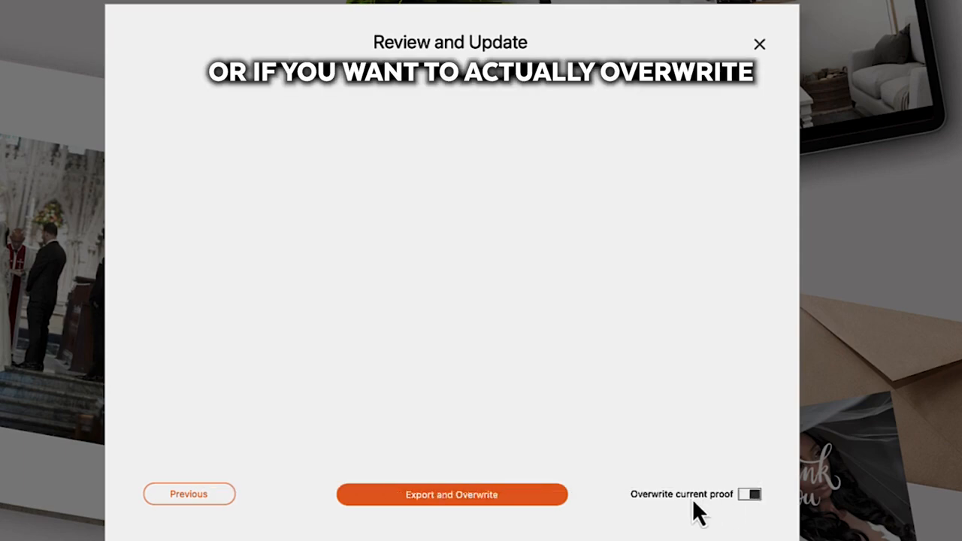
click(532, 496)
click(605, 346)
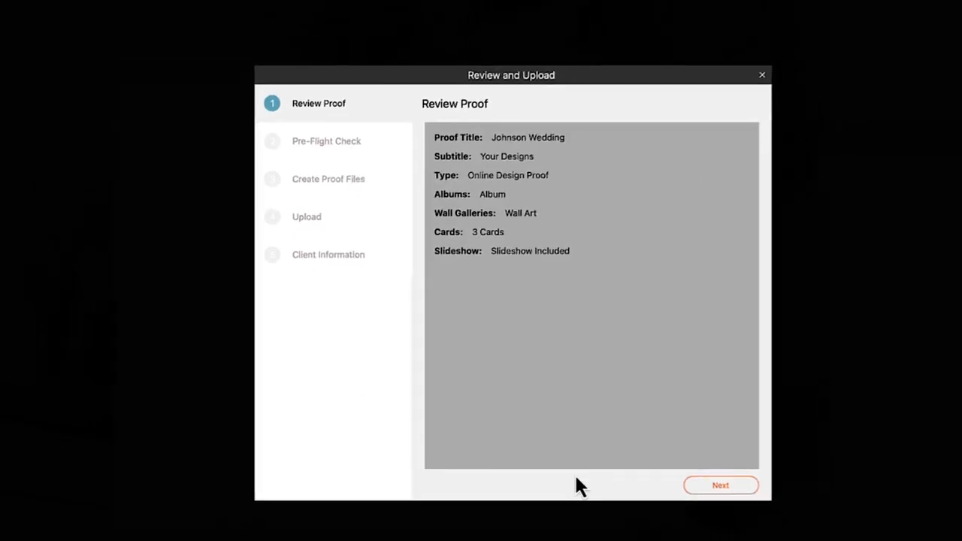
click(668, 479)
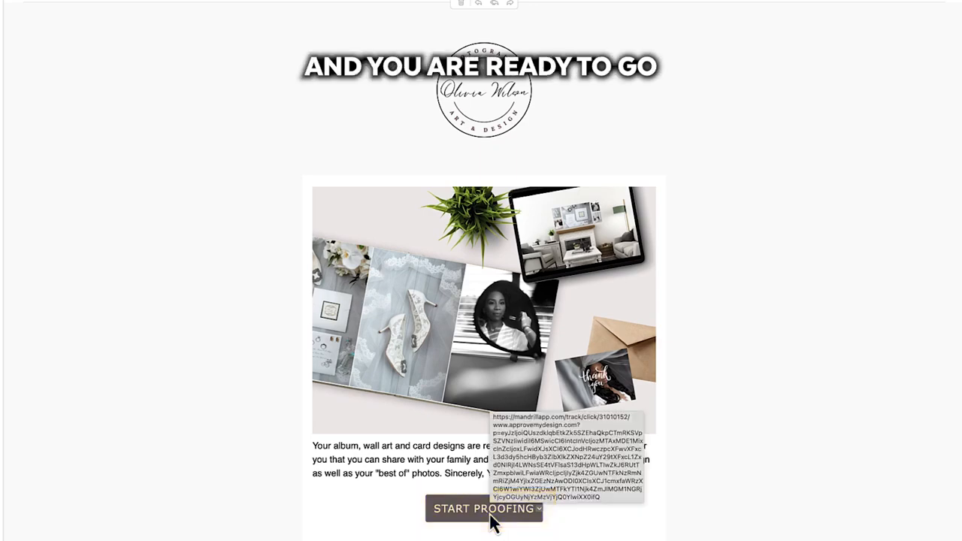
- In the client's online proof, mark only the Album as ready for print, check and initial the confirmation, and send the approval
scroll(820, 474, down, 1)
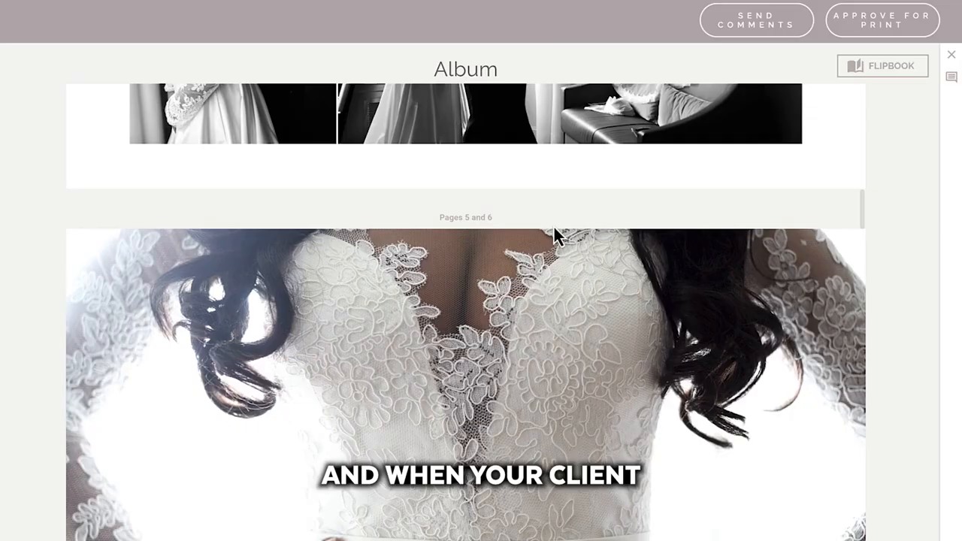
scroll(554, 225, down, 3)
scroll(553, 225, down, 3)
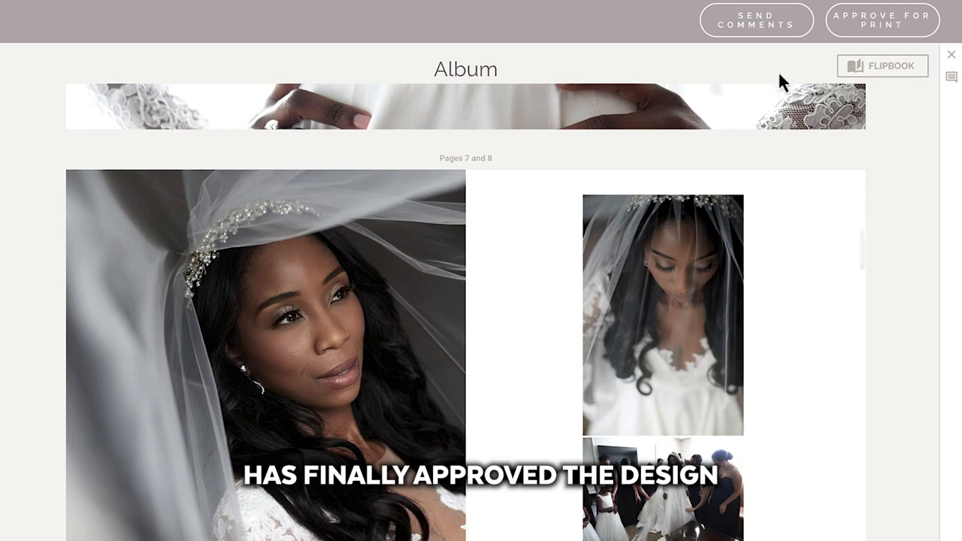
click(914, 27)
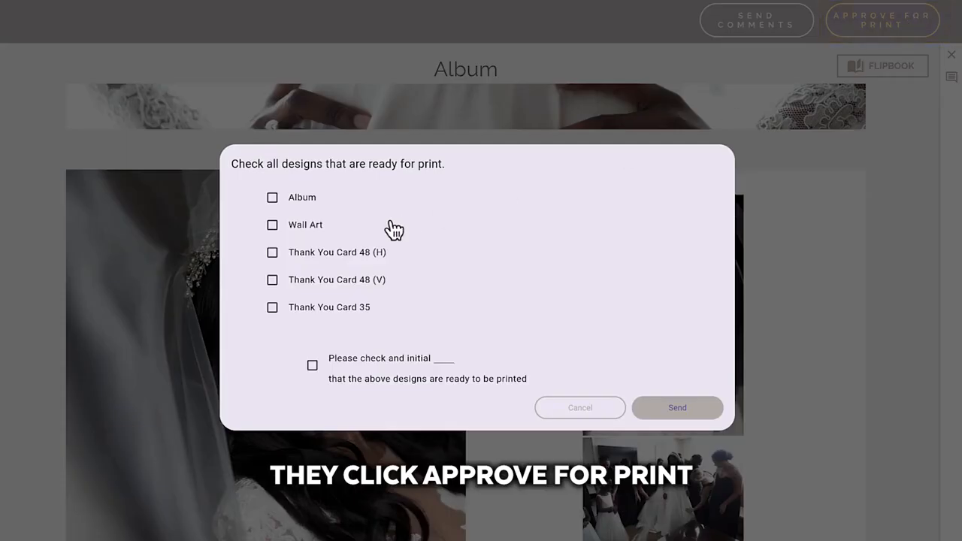
click(261, 194)
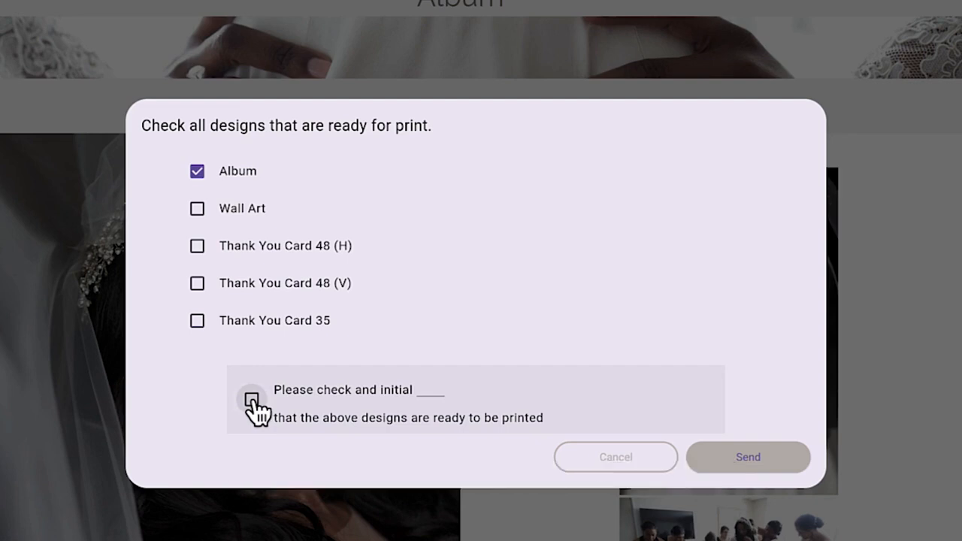
click(252, 400)
click(435, 388)
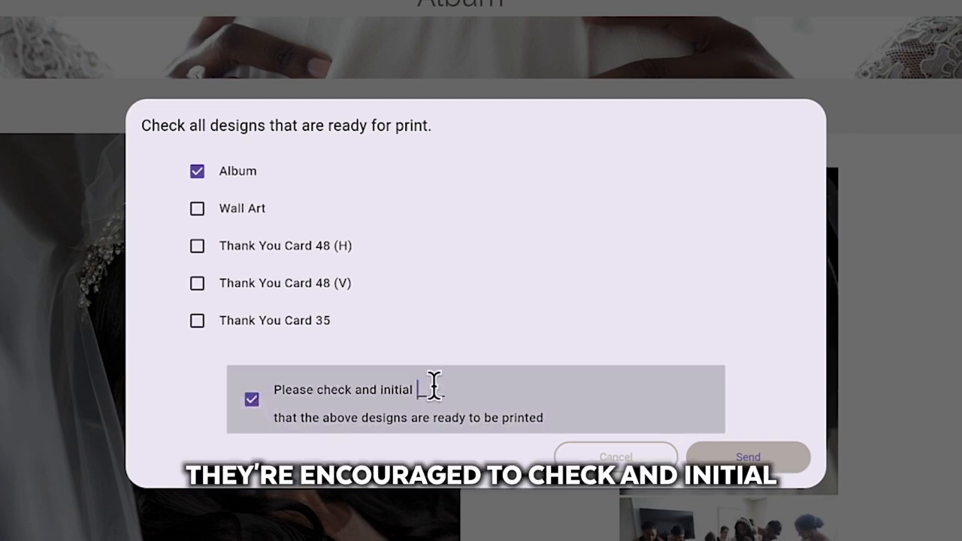
text(AF)
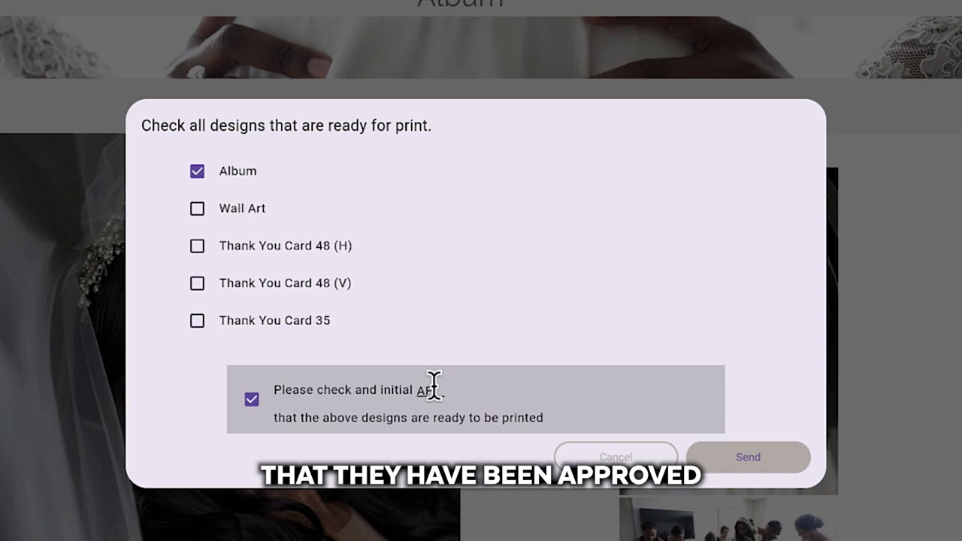
click(748, 460)
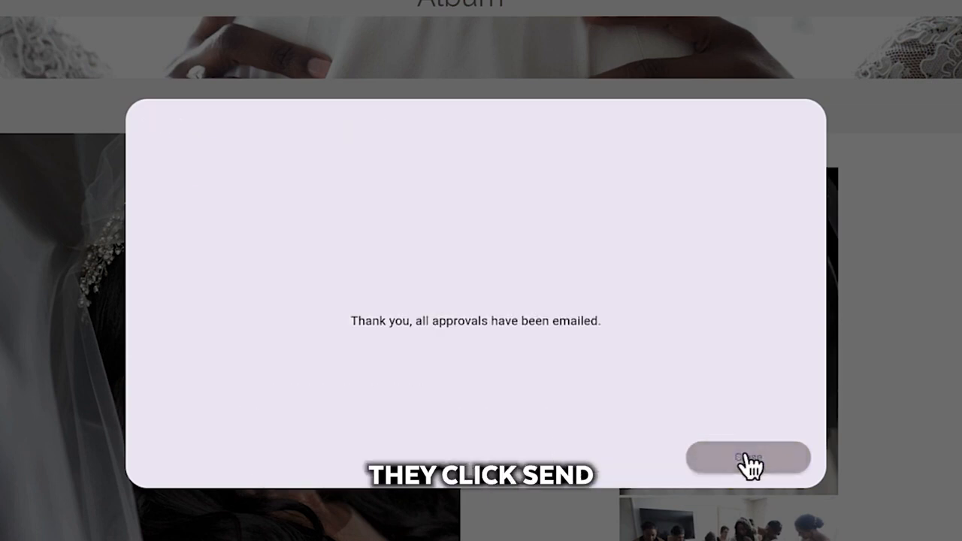